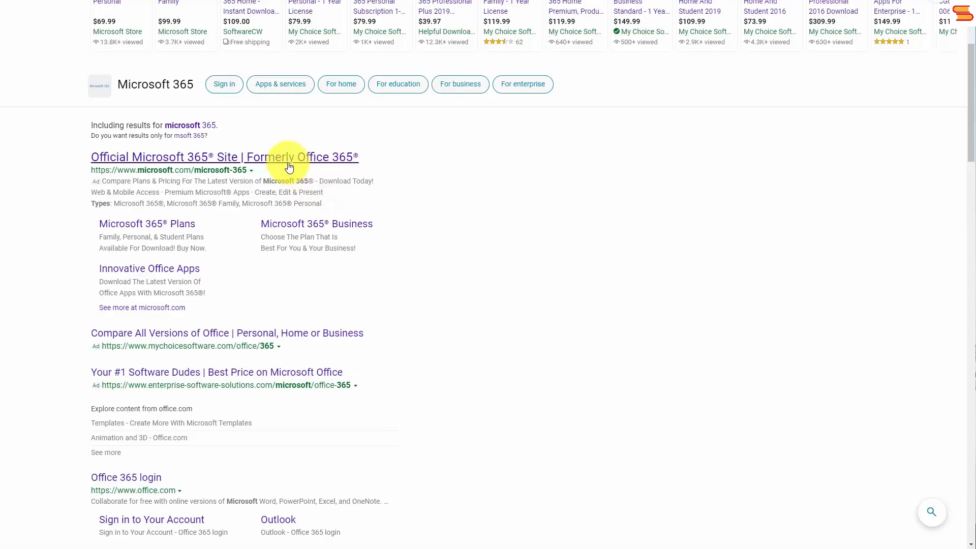
Open Forms from the apps on the official Microsoft 365 site
left_click(287, 159)
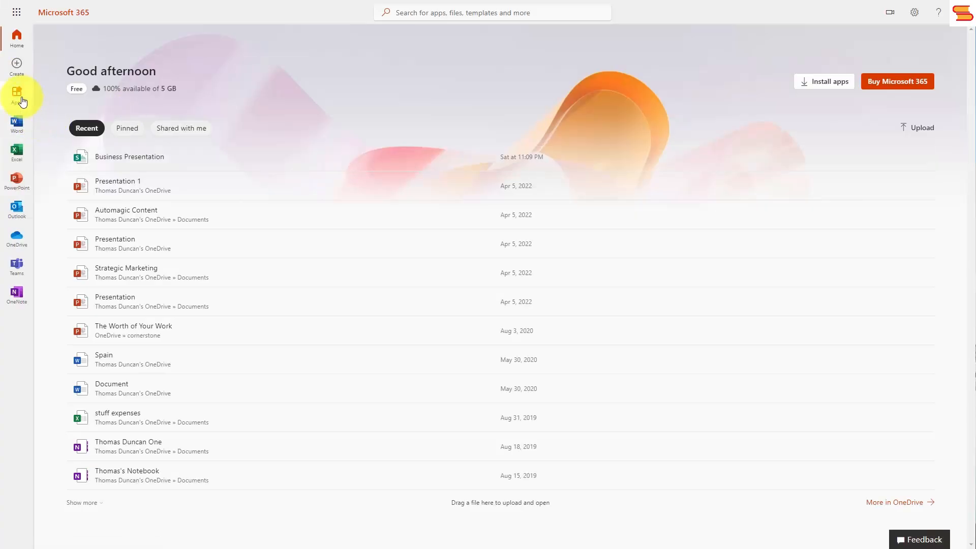
left_click(15, 96)
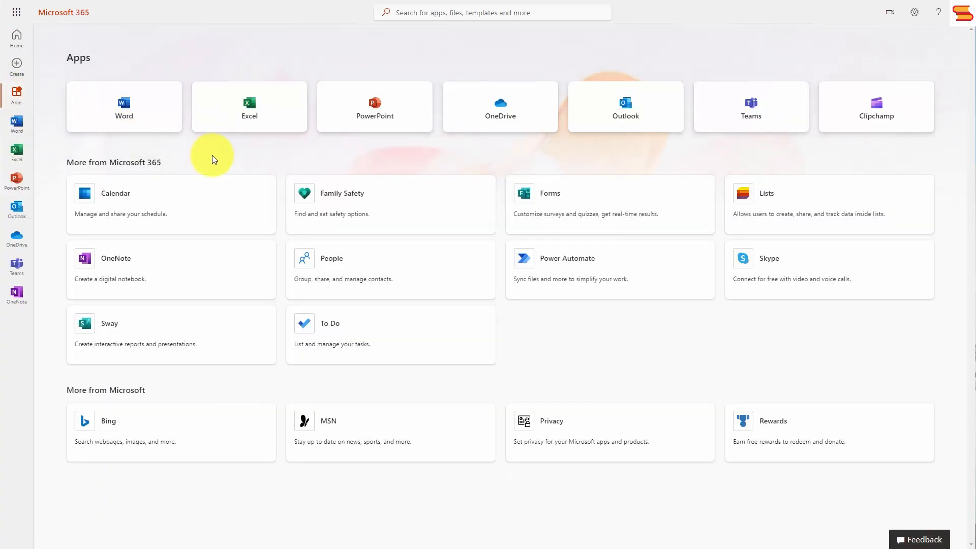
left_click(529, 204)
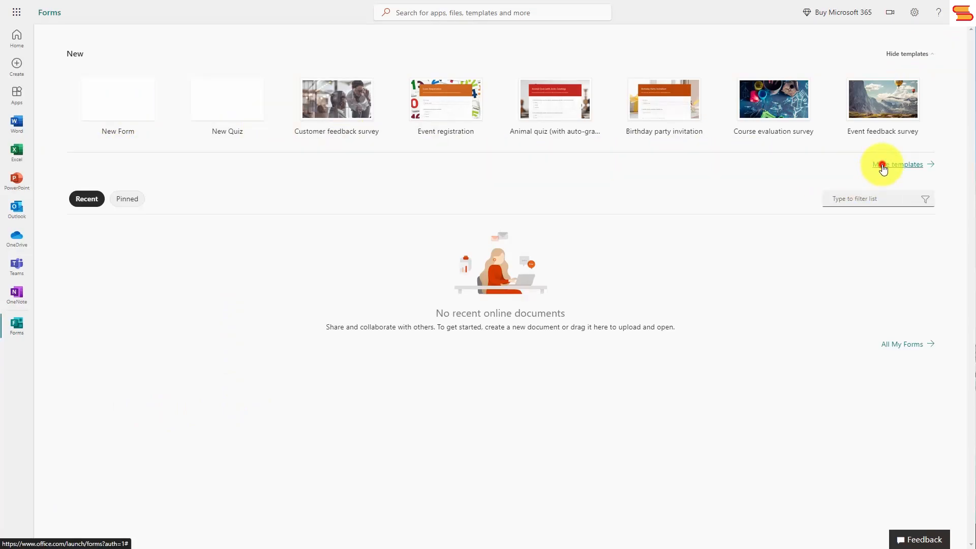
Create a form from the Event feedback survey template, titled "Video Tutorials Masterclass Event Feedback" with the description "How did You Enjoy the Masterclass?"
left_click(883, 168)
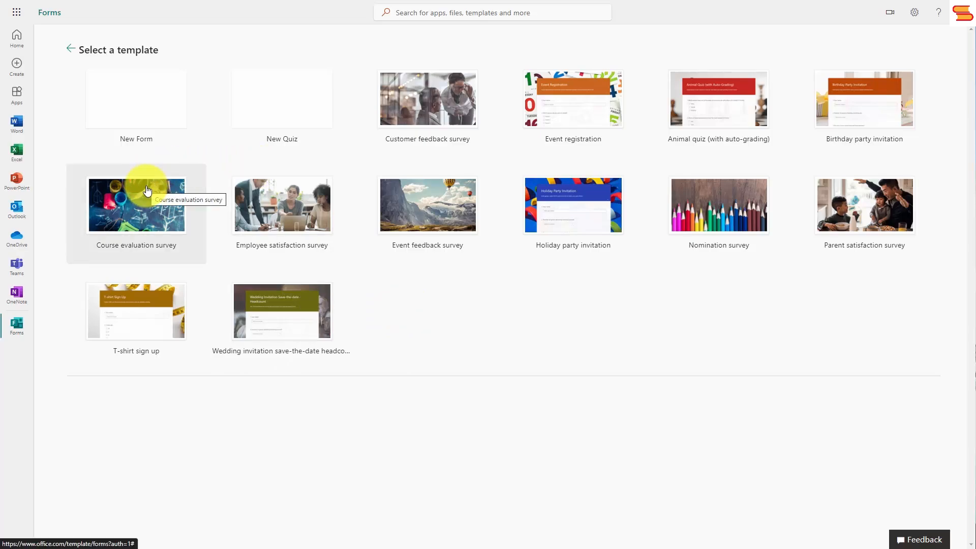
left_click(422, 217)
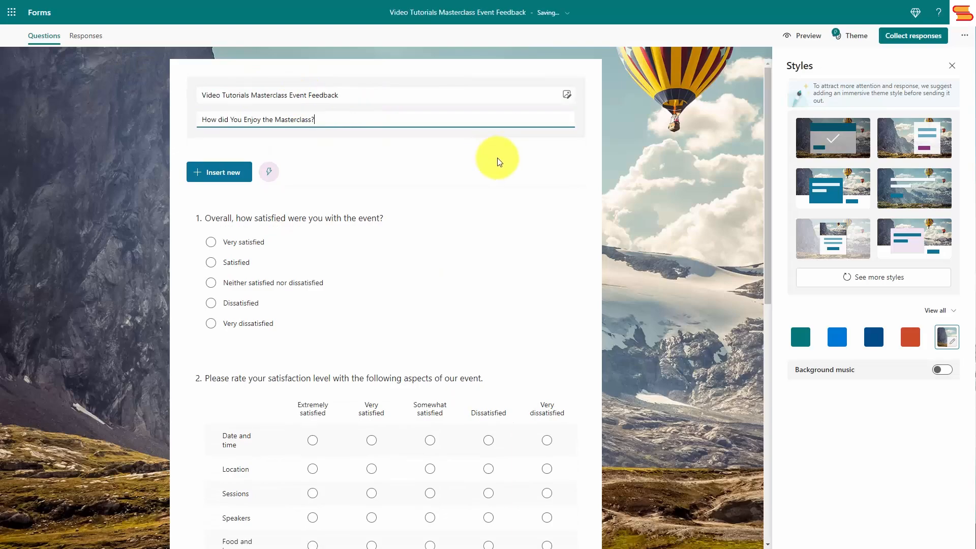
left_click(641, 136)
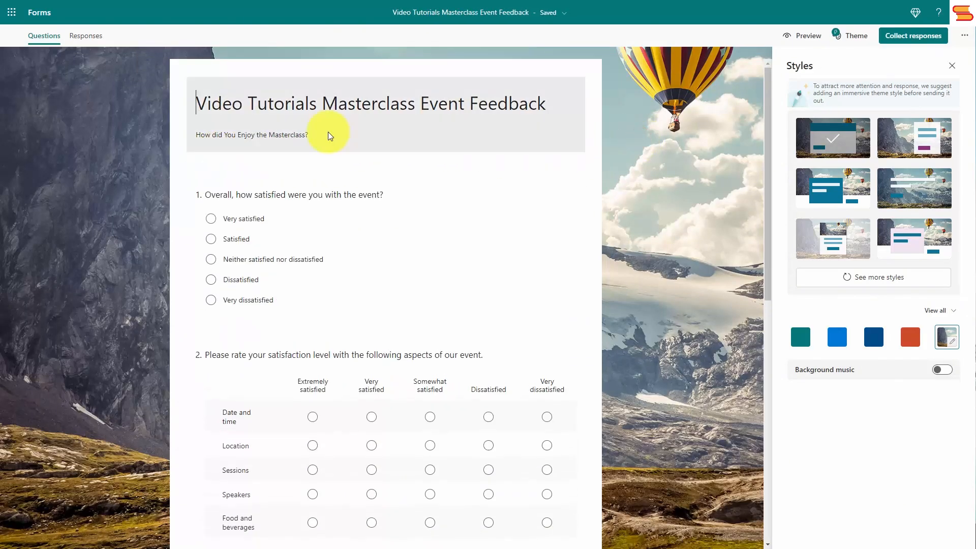
left_click(520, 118)
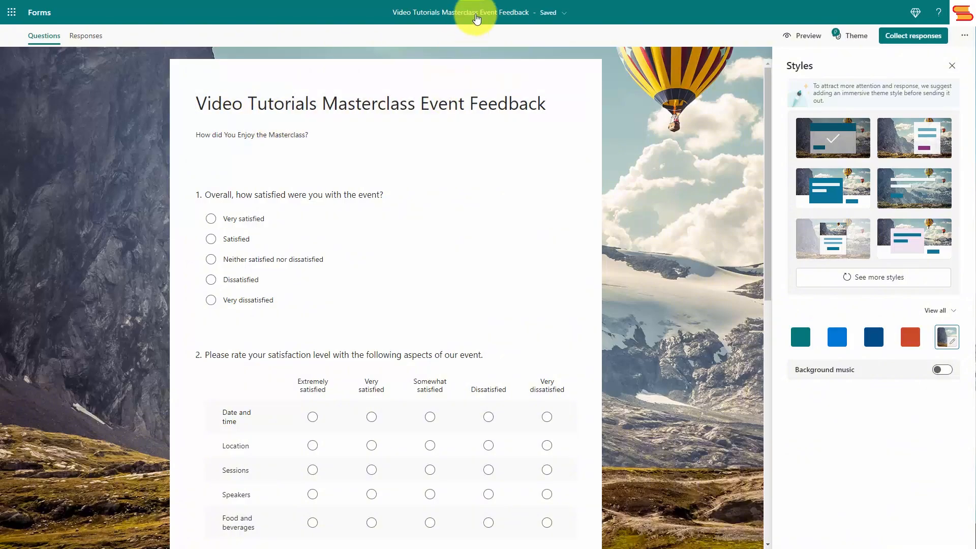
Check the form's title and save status details
left_click(477, 15)
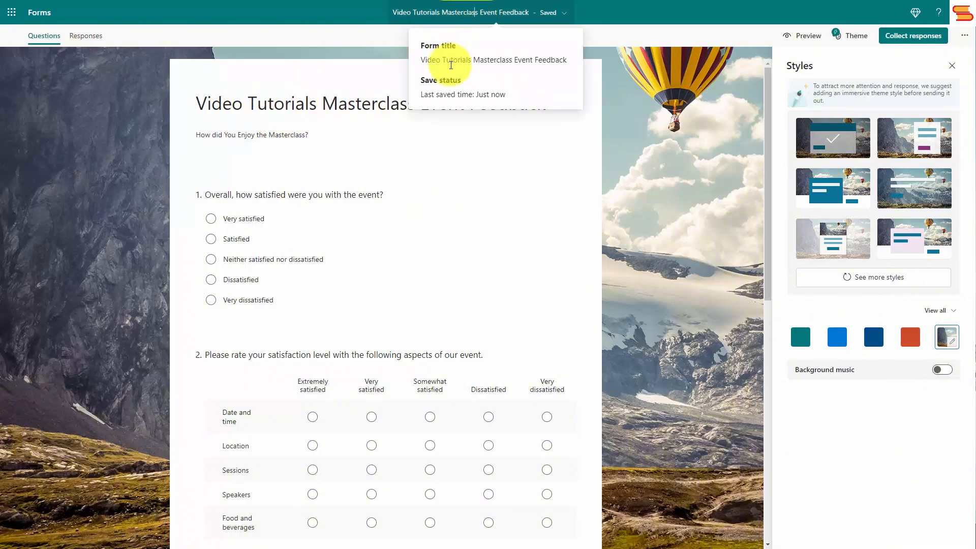
left_click(535, 13)
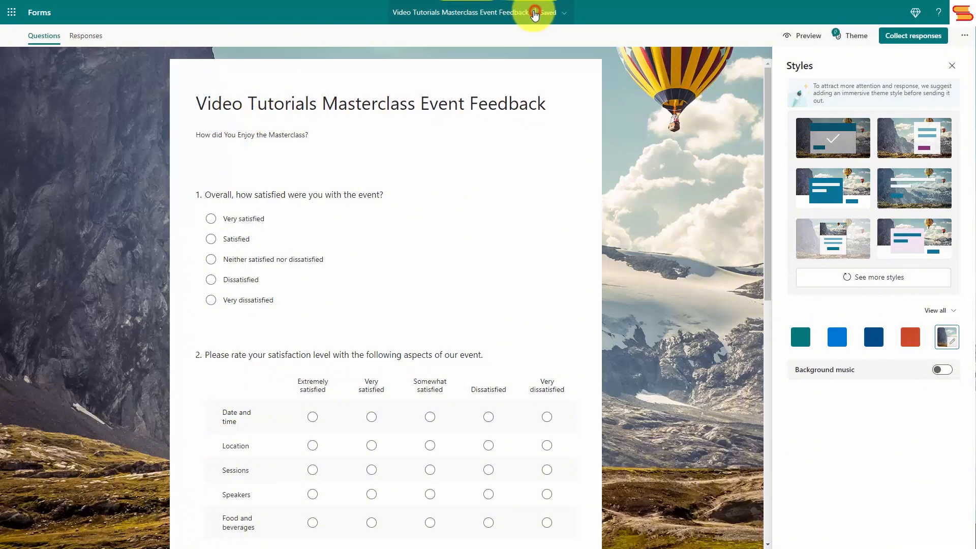
left_click(567, 14)
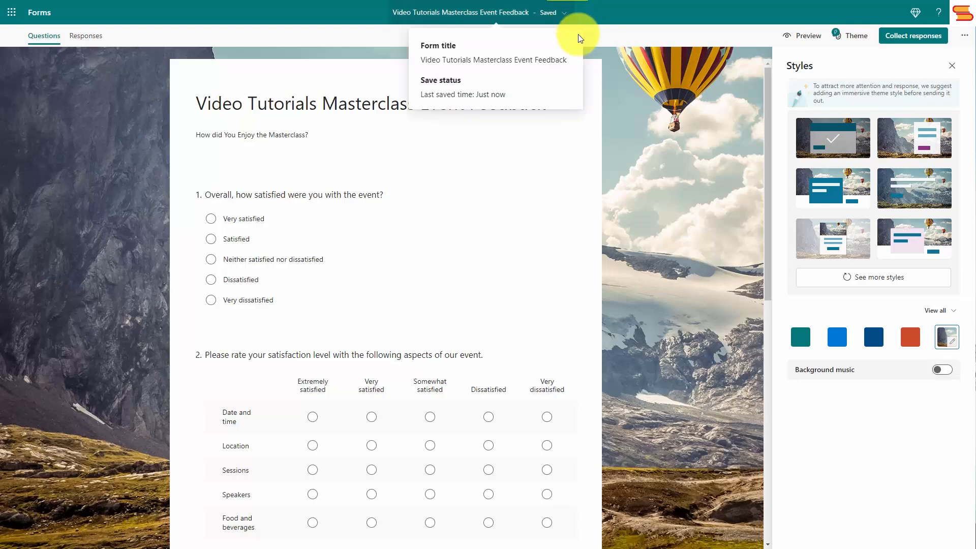
Review the template's questions and the question types available for a new question at the form's end
scroll(562, 170, "down", 10)
scroll(410, 279, "up", 10)
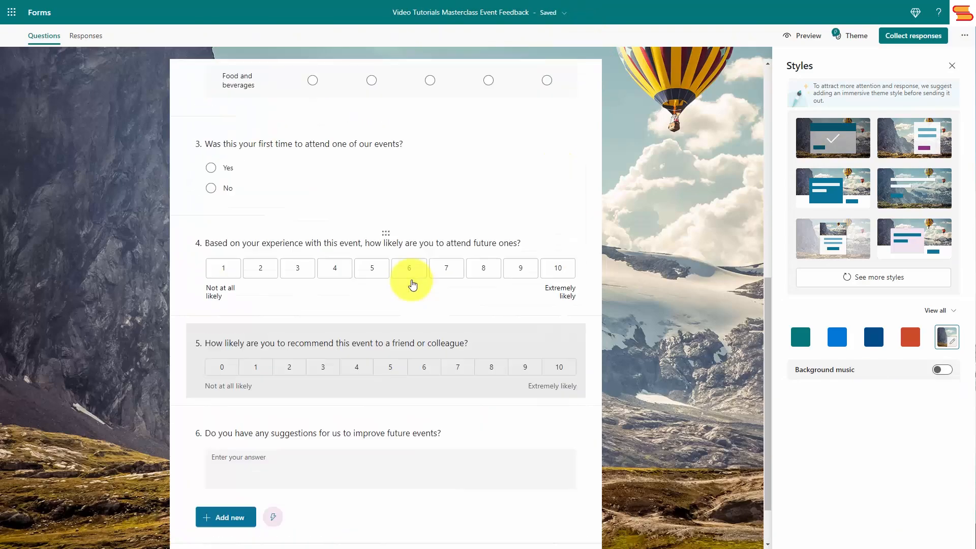
scroll(410, 283, "down", 10)
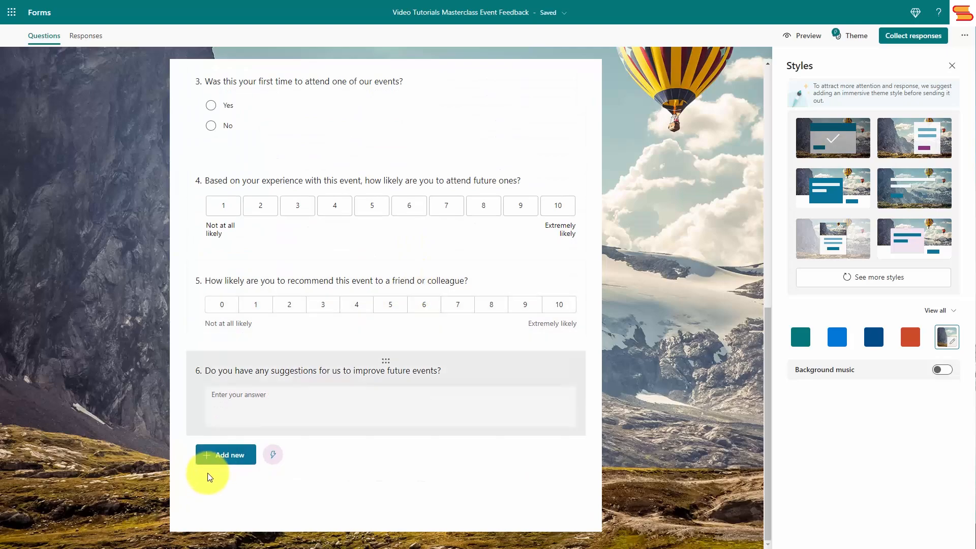
left_click(217, 456)
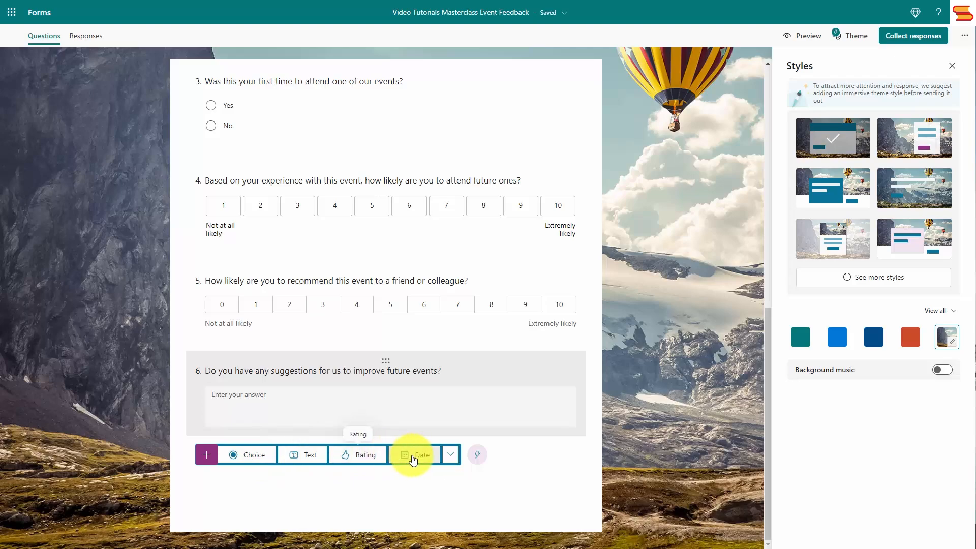
scroll(414, 388, "up", 9)
scroll(433, 238, "up", 1)
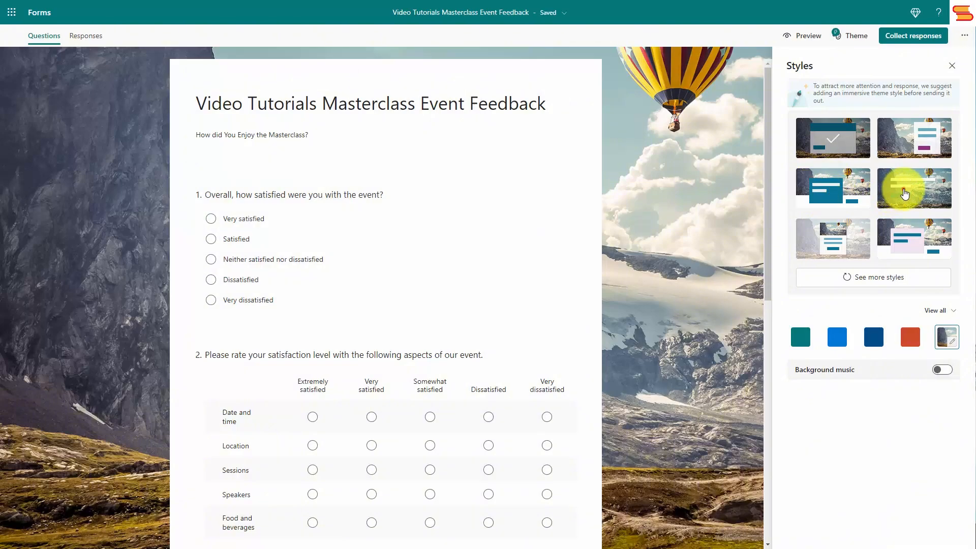
Try the header-image style and the background music option on the form, and restore the original styling
left_click(905, 192)
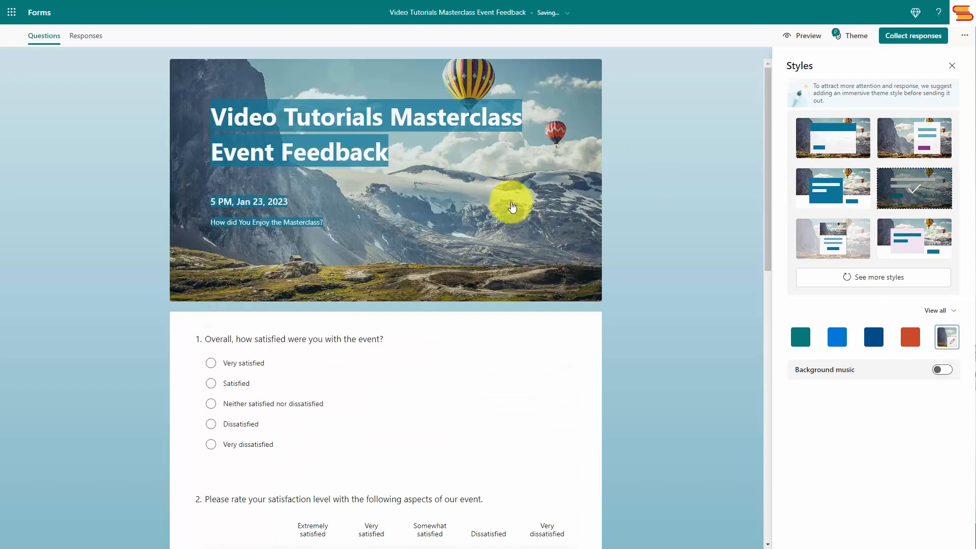
left_click(825, 139)
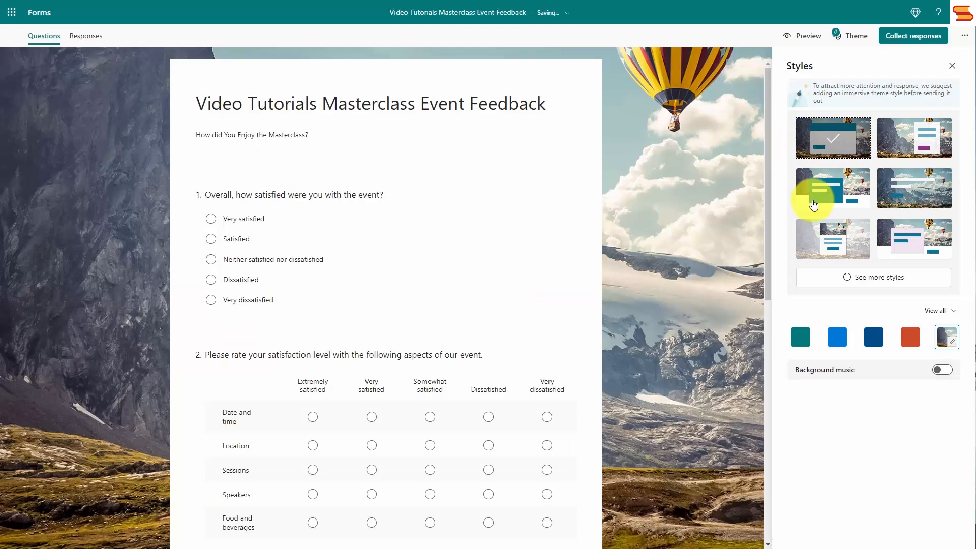
left_click(945, 371)
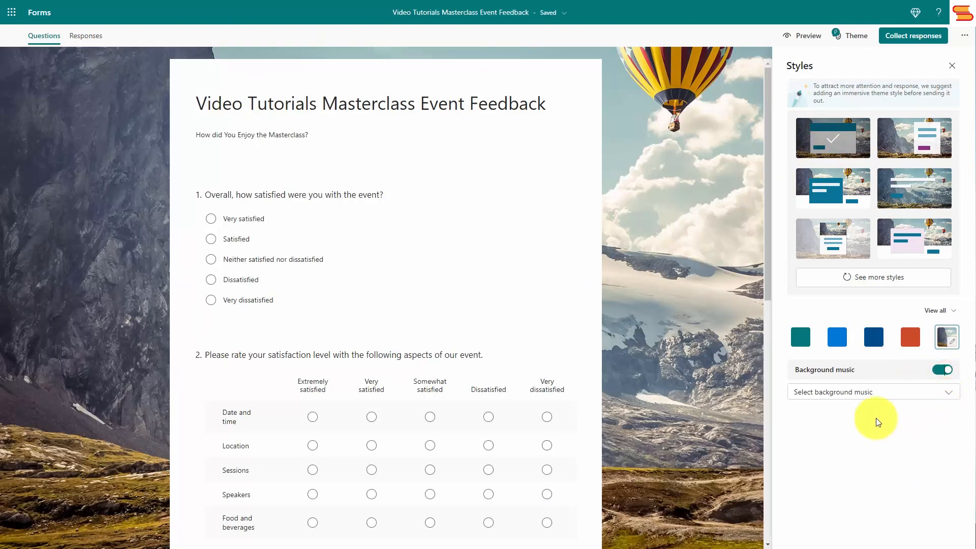
left_click(879, 398)
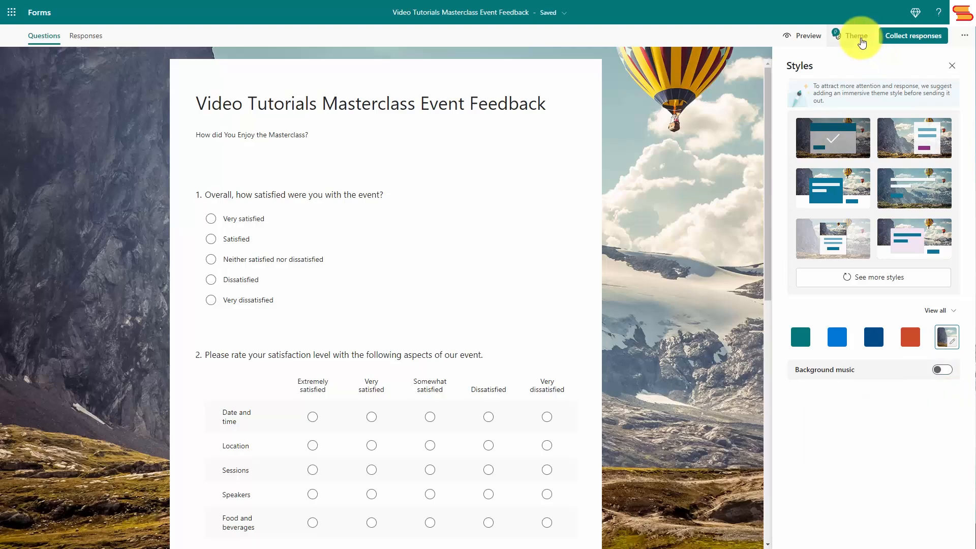
left_click(860, 37)
left_click(859, 35)
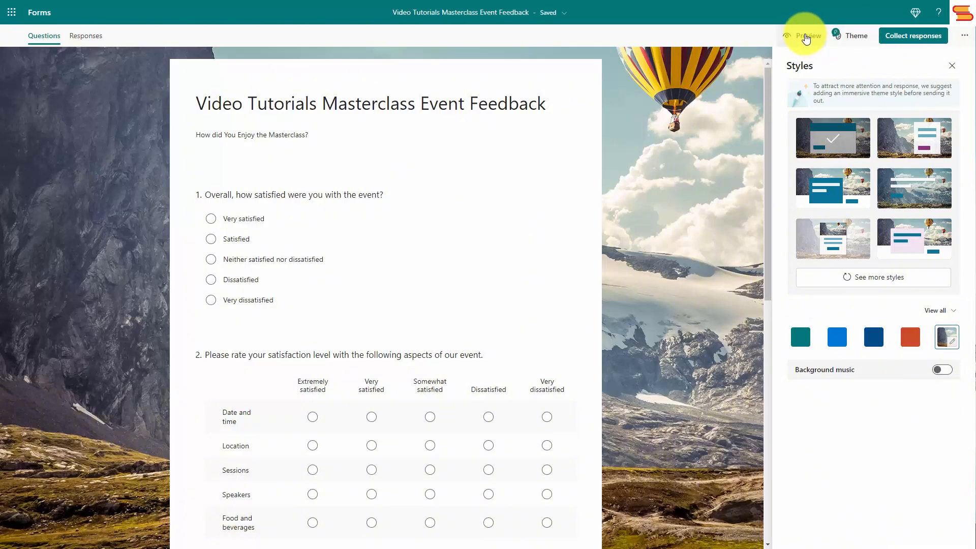
Preview the form in both the computer and mobile views
left_click(806, 37)
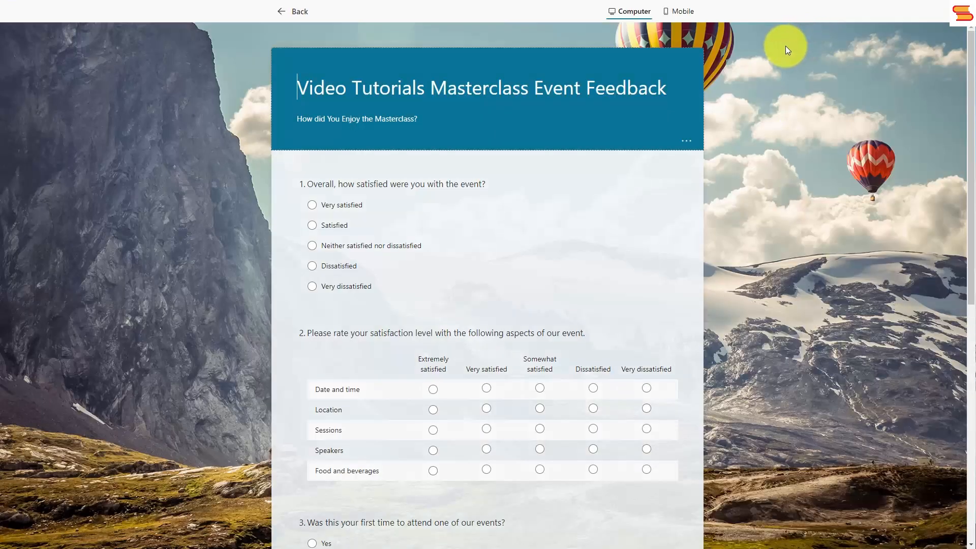
left_click(681, 12)
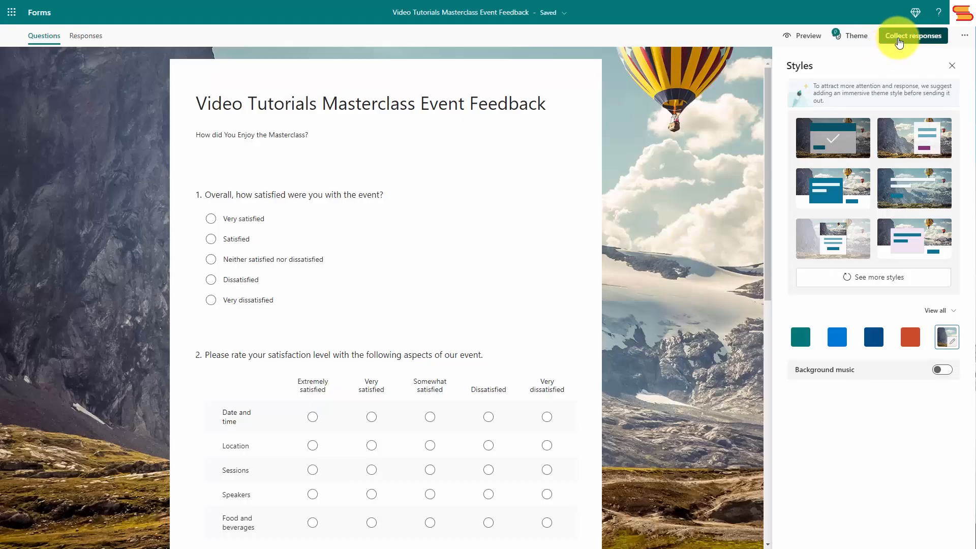
Shorten the form's response URL and copy the shortened link for respondents
left_click(899, 37)
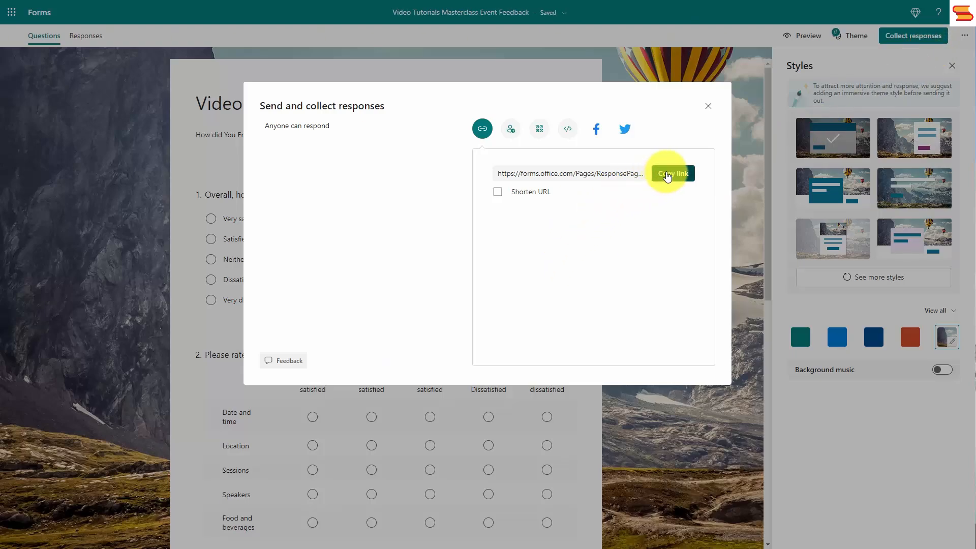
left_click(667, 174)
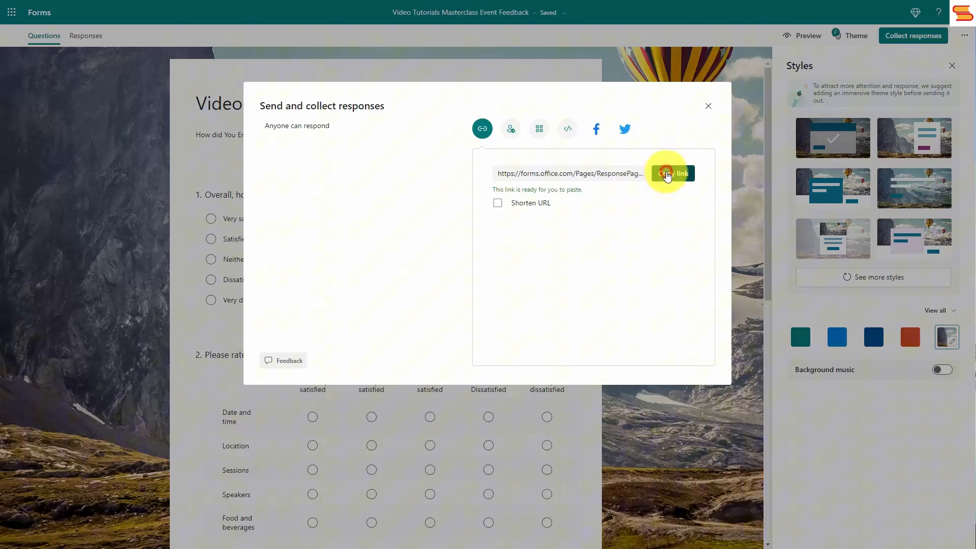
left_click(499, 203)
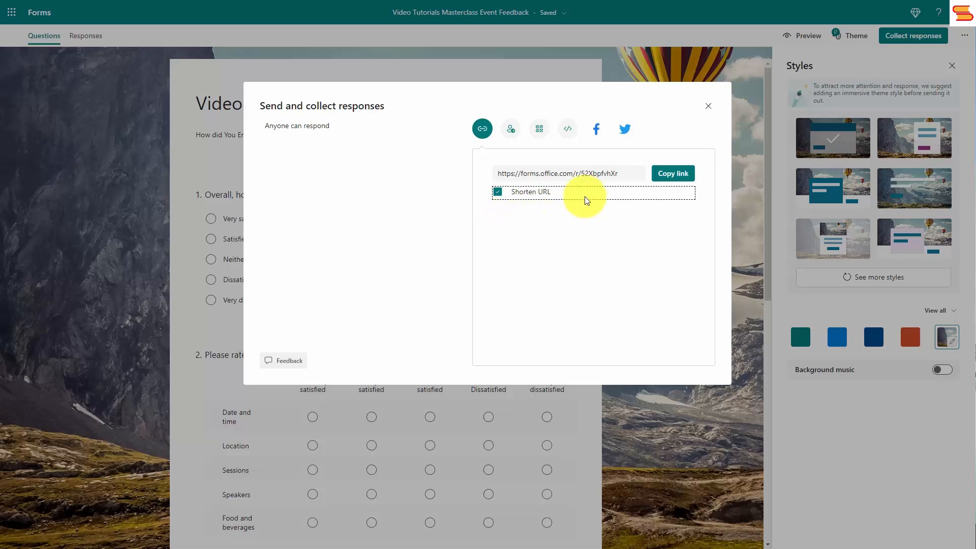
left_click(675, 177)
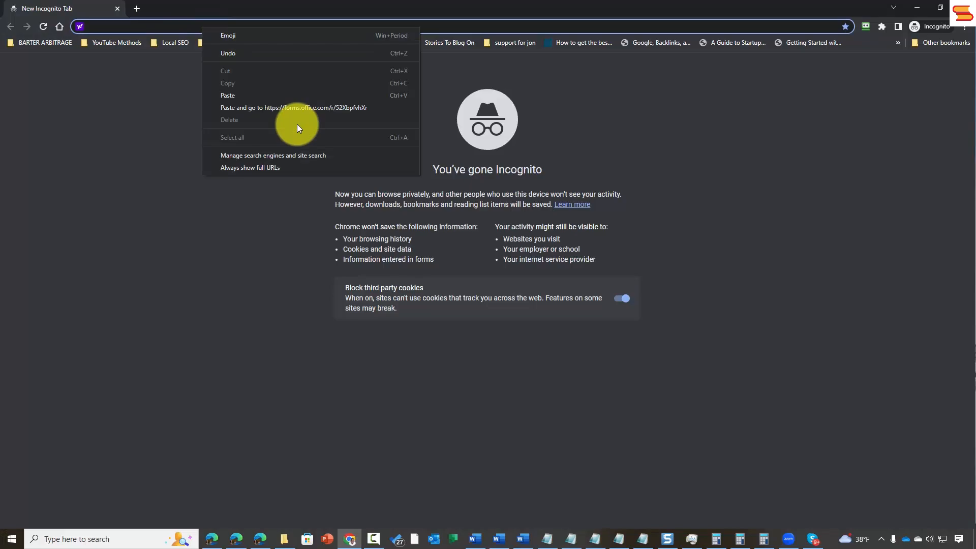
Open the copied form link in a Chrome Incognito window and look over the survey
left_click(307, 111)
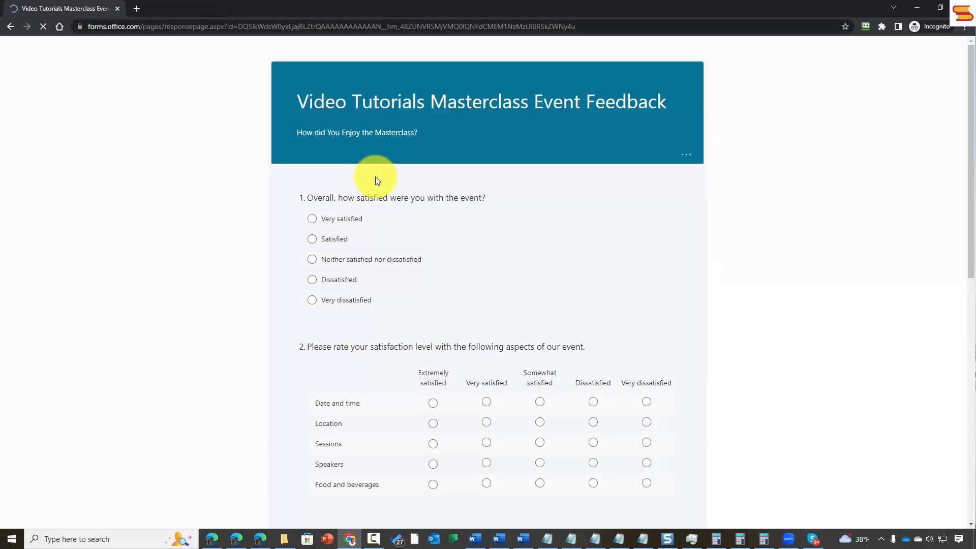
scroll(541, 196, "down", 4)
scroll(541, 196, "up", 4)
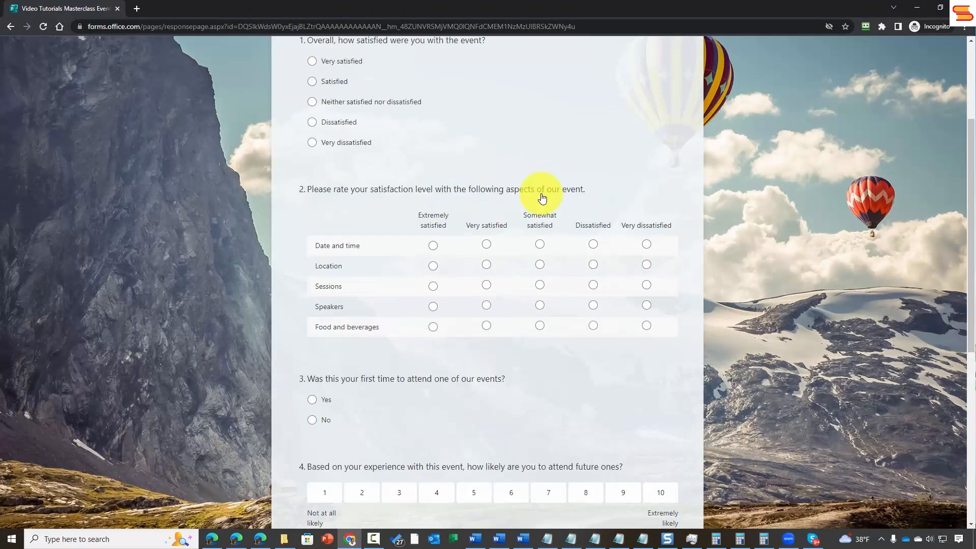
Submit a test response: Very satisfied overall, Yes for first-time attendance, 10 for both likelihood ratings and "no" for suggestions
left_click(316, 221)
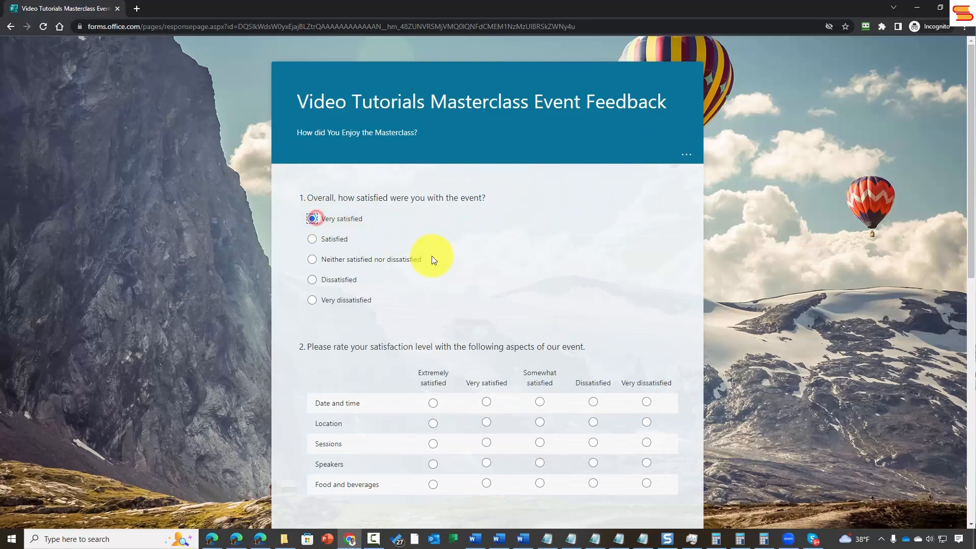
scroll(434, 285, "down", 2)
left_click(433, 322)
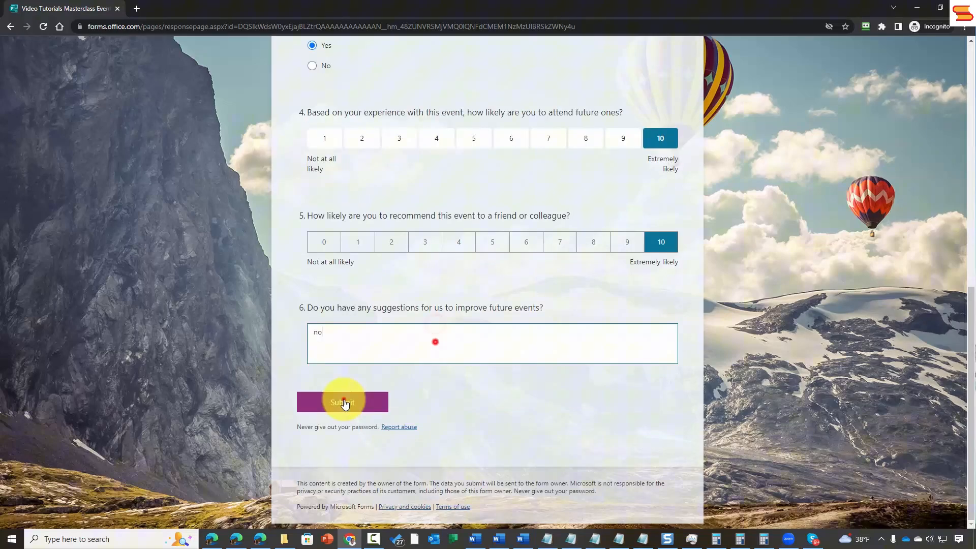
left_click(345, 402)
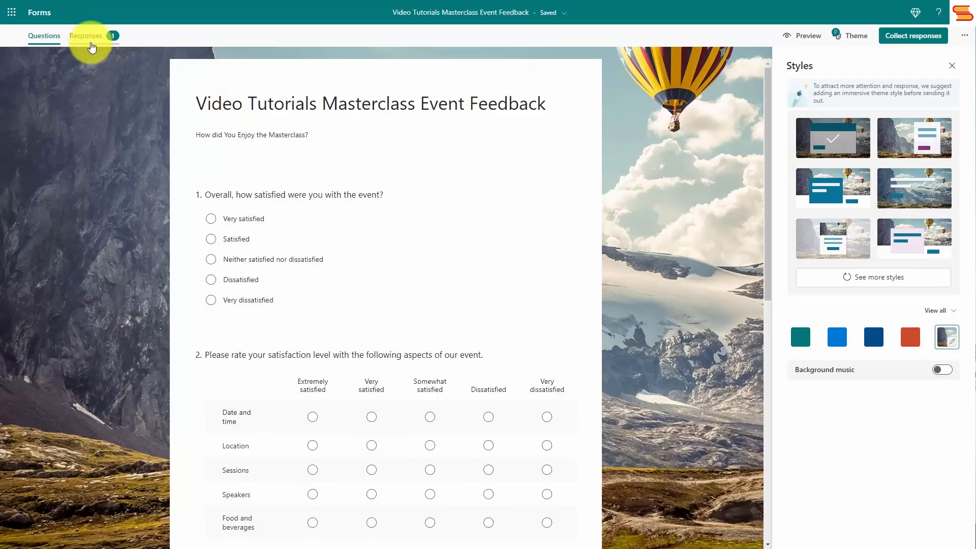
Open the collected responses of the event feedback form in Forms
left_click(86, 36)
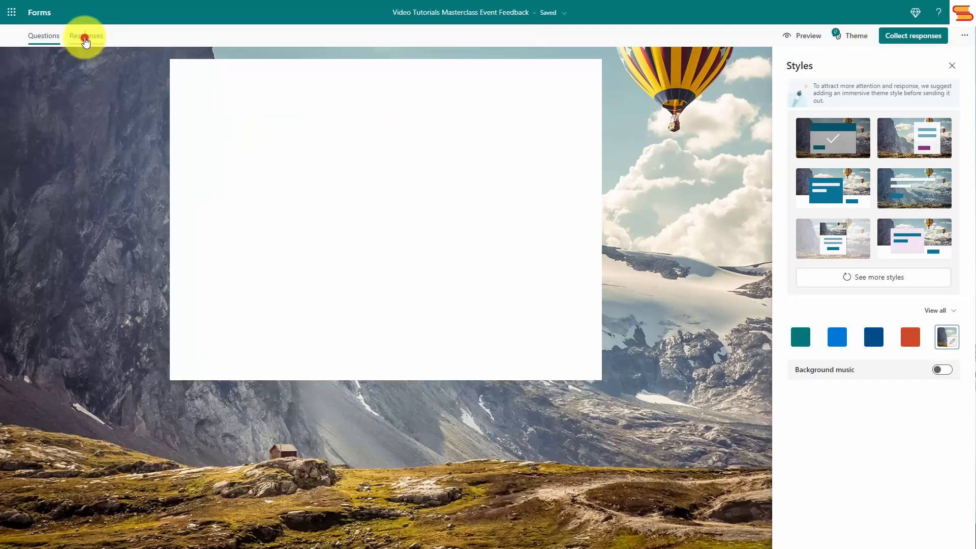